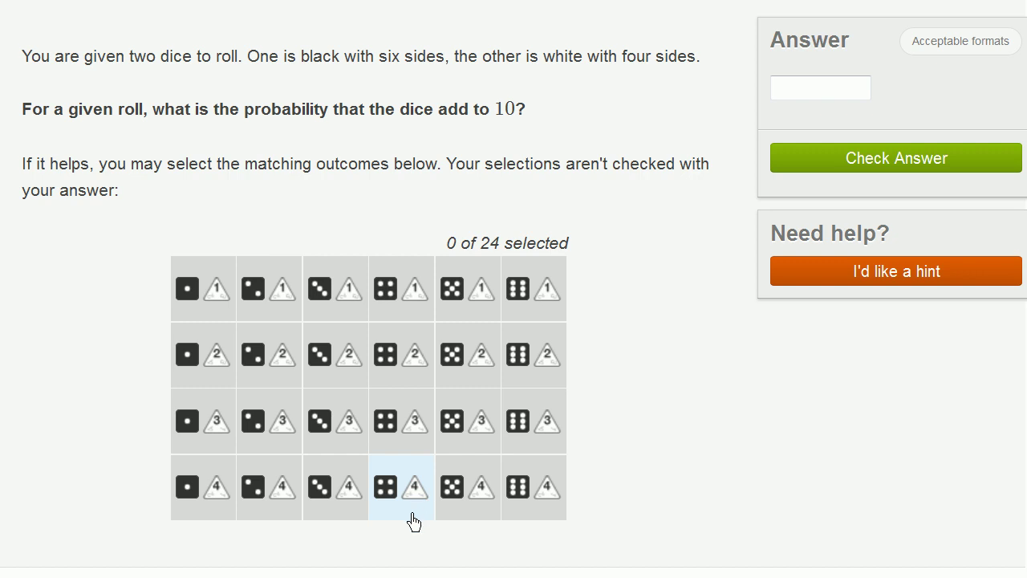
Mark the black 6 with white 4 outcome and submit 1/24 for a sum of 10.
click(538, 502)
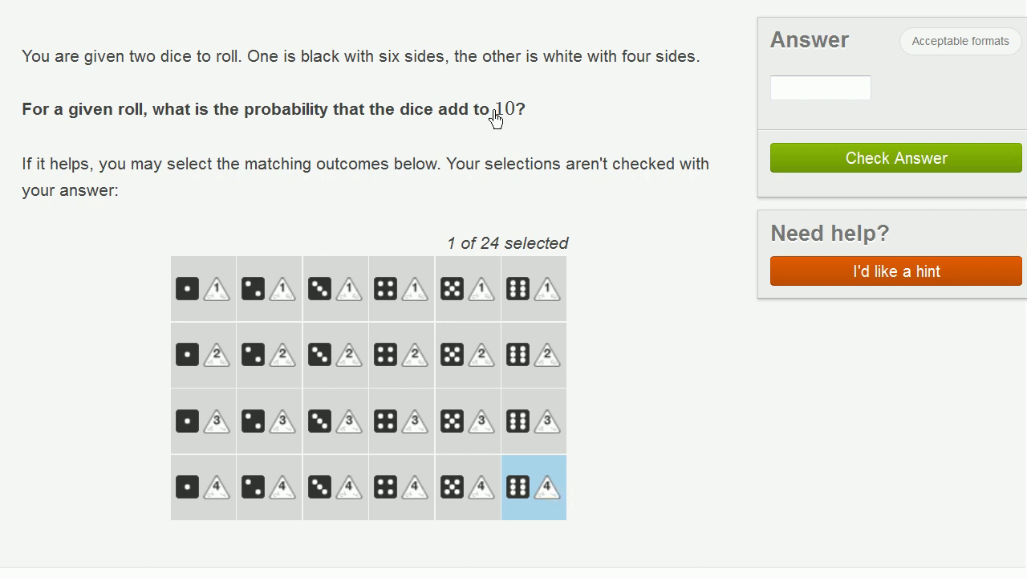
click(813, 97)
text(1/)
drag(812, 101, 775, 89)
click(795, 158)
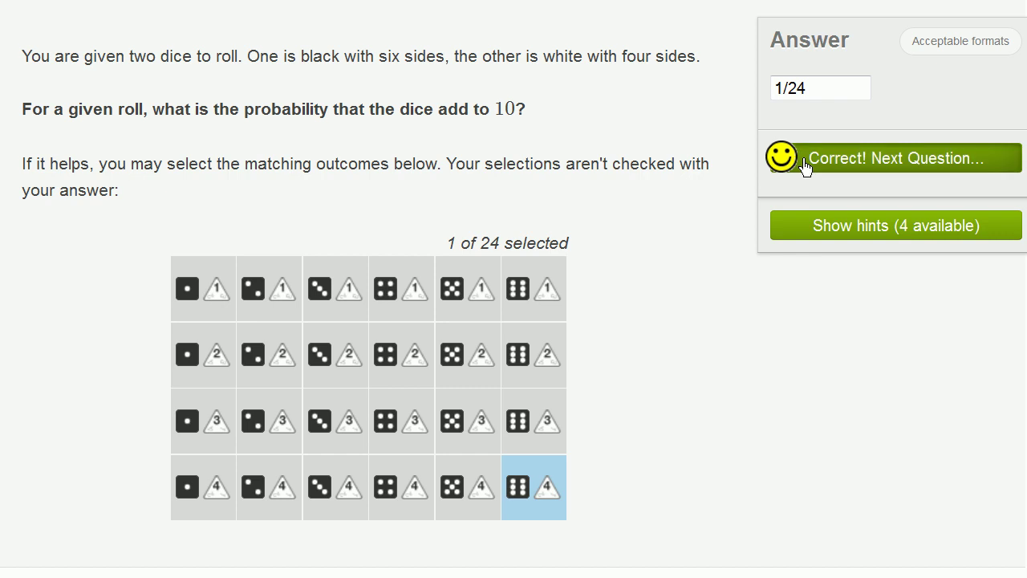
On the next question, mark the outcomes 1+5, 2+4, 3+3, 4+2 and 5+1 that sum to 6.
click(805, 165)
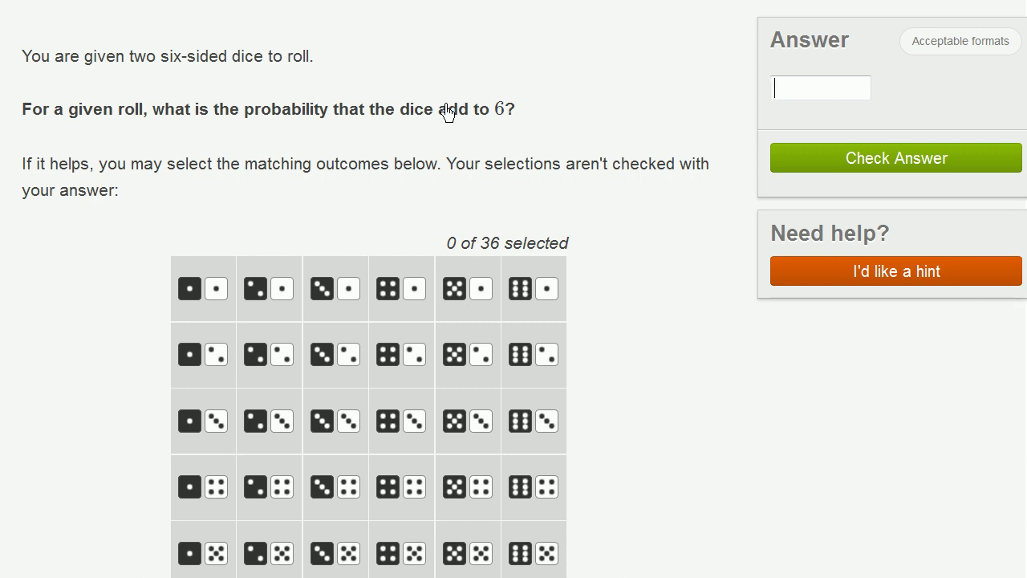
scroll(566, 129, down, 3)
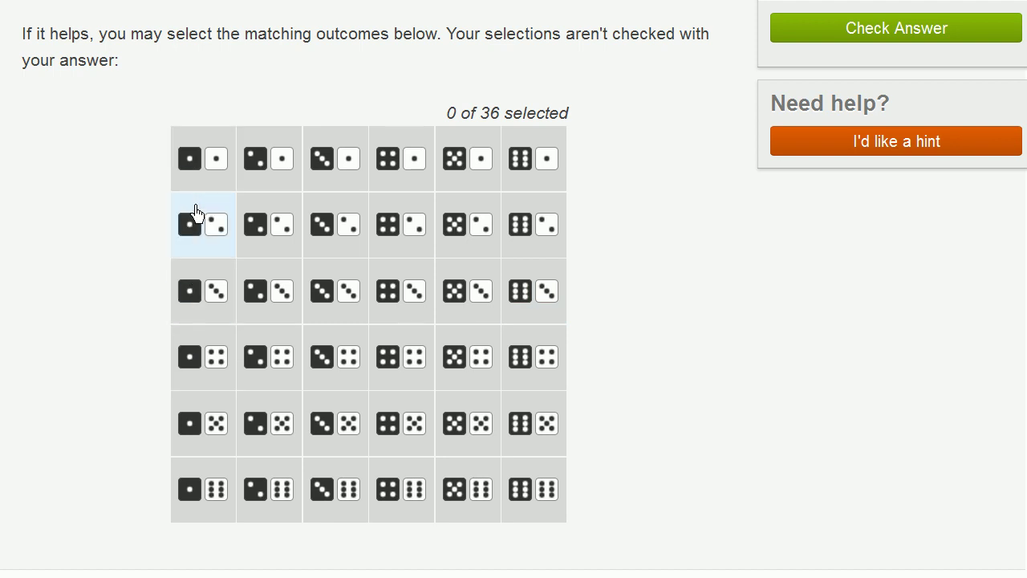
click(198, 441)
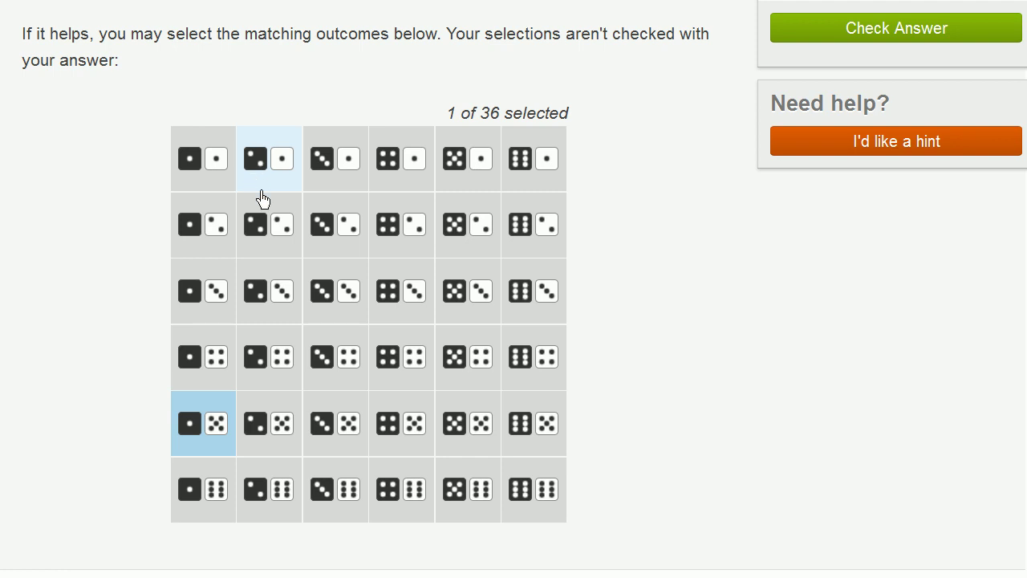
click(280, 380)
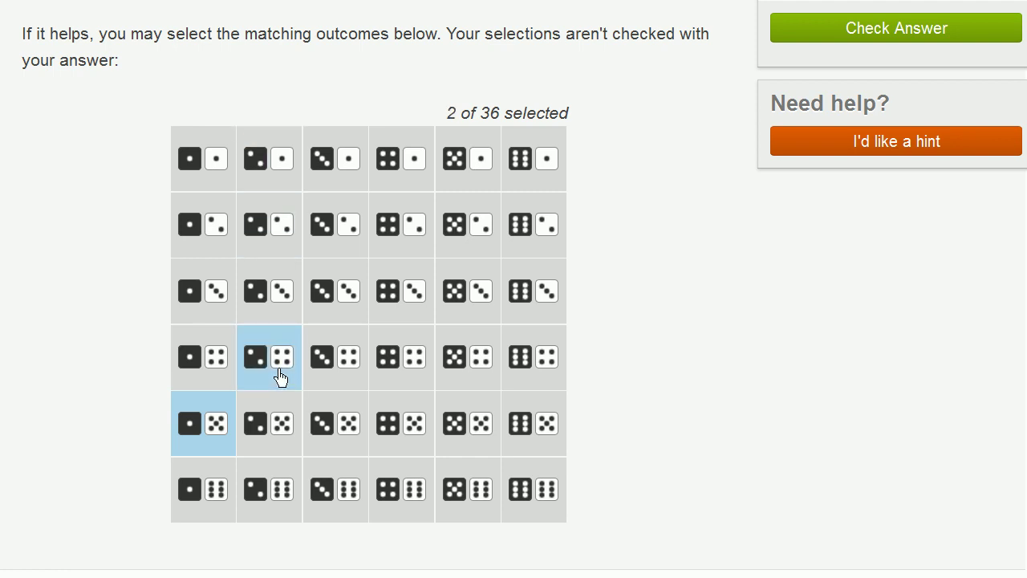
click(351, 301)
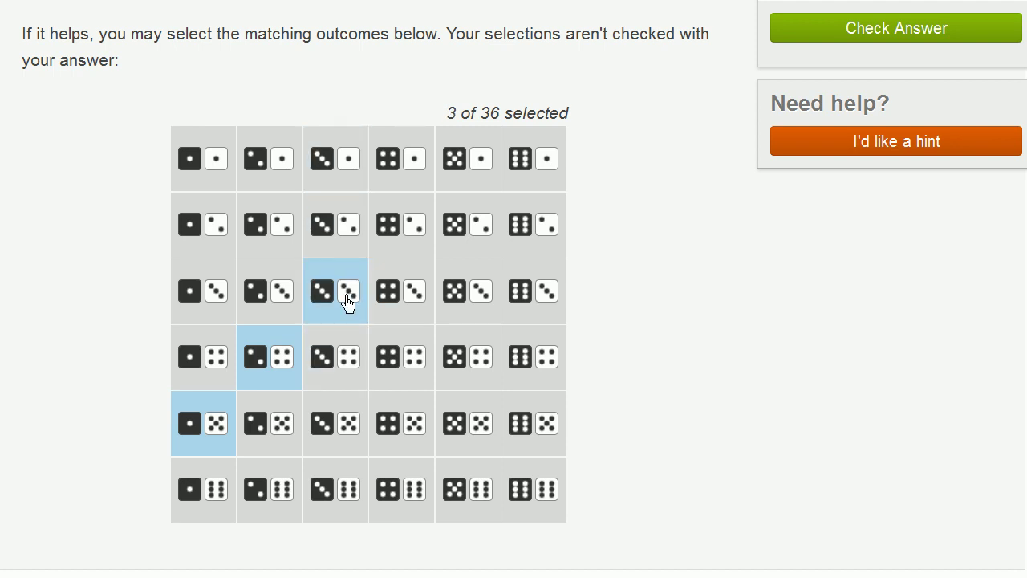
click(390, 233)
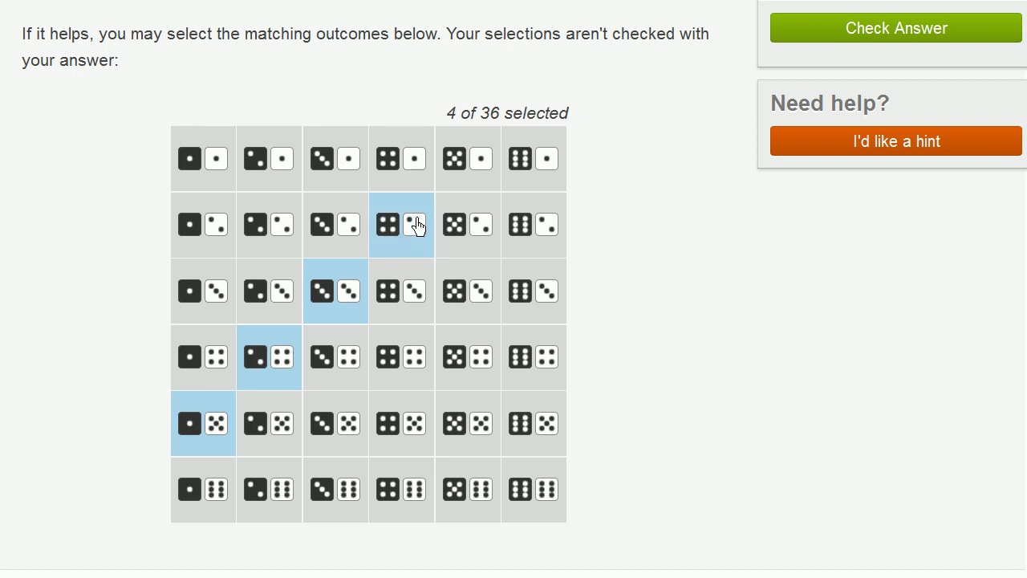
click(463, 179)
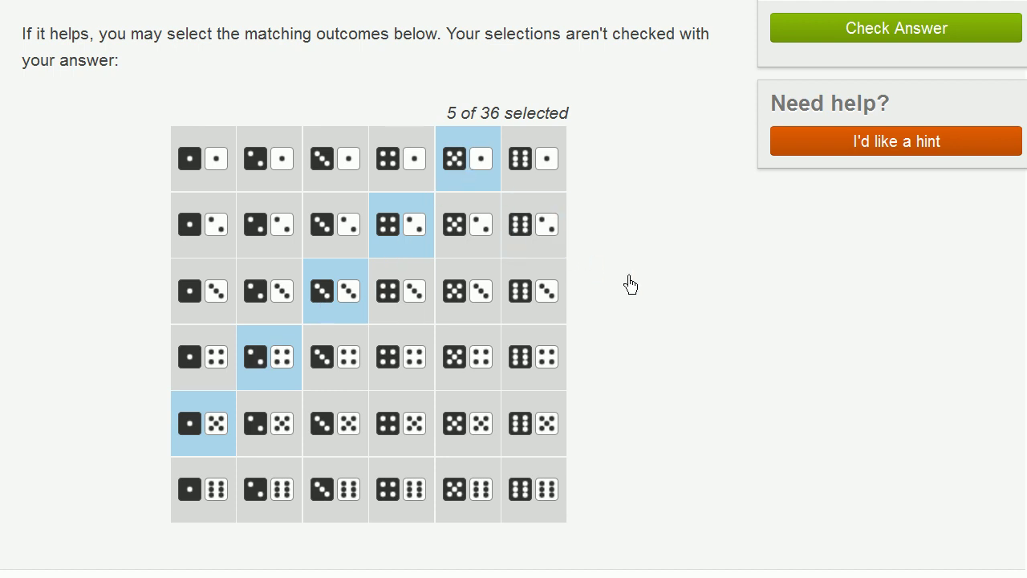
Submit 5/36 as the sum-of-6 probability, then load the at-least-one-six question.
scroll(630, 284, up, 2)
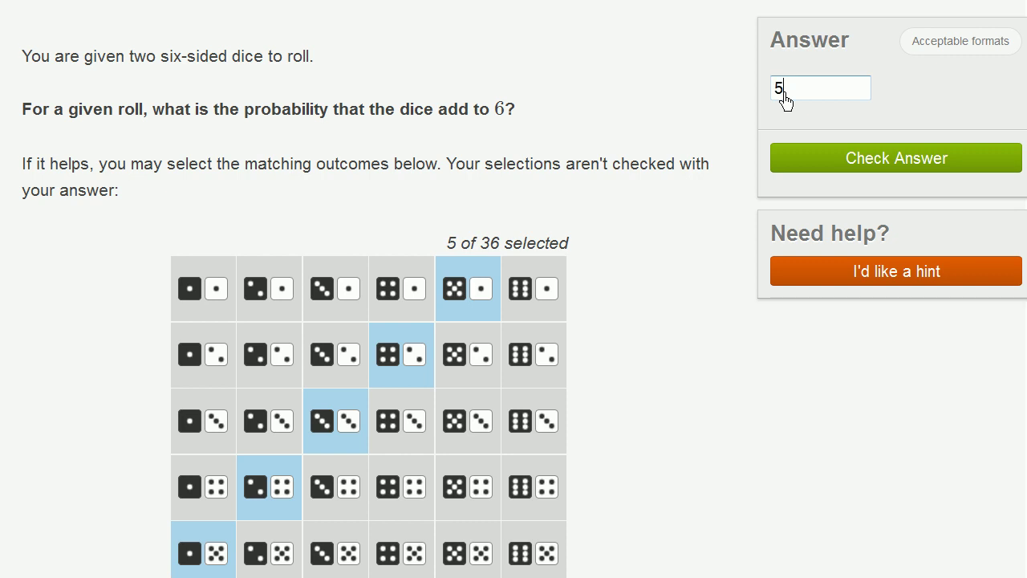
scroll(585, 270, down, 2)
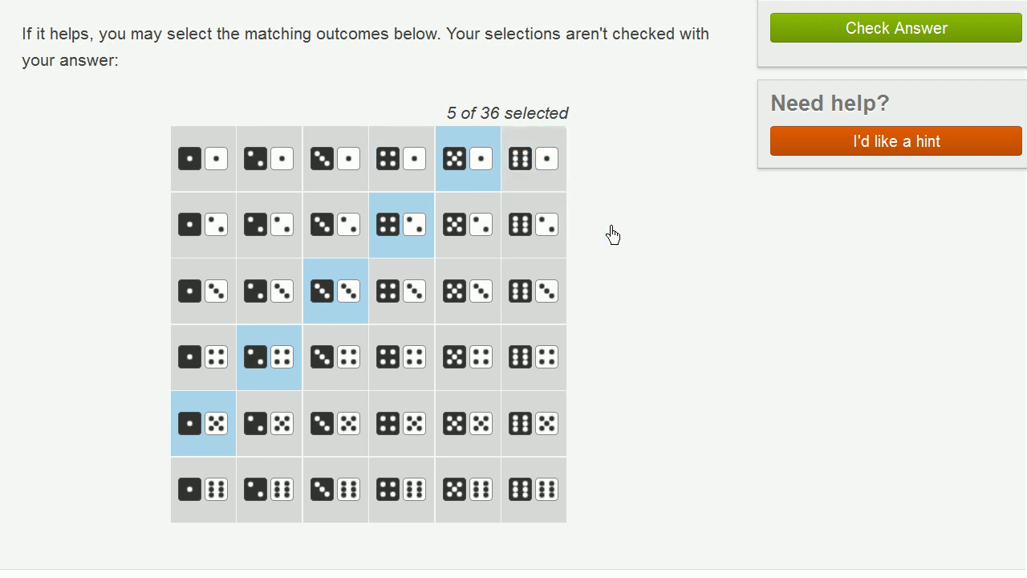
scroll(612, 236, up, 2)
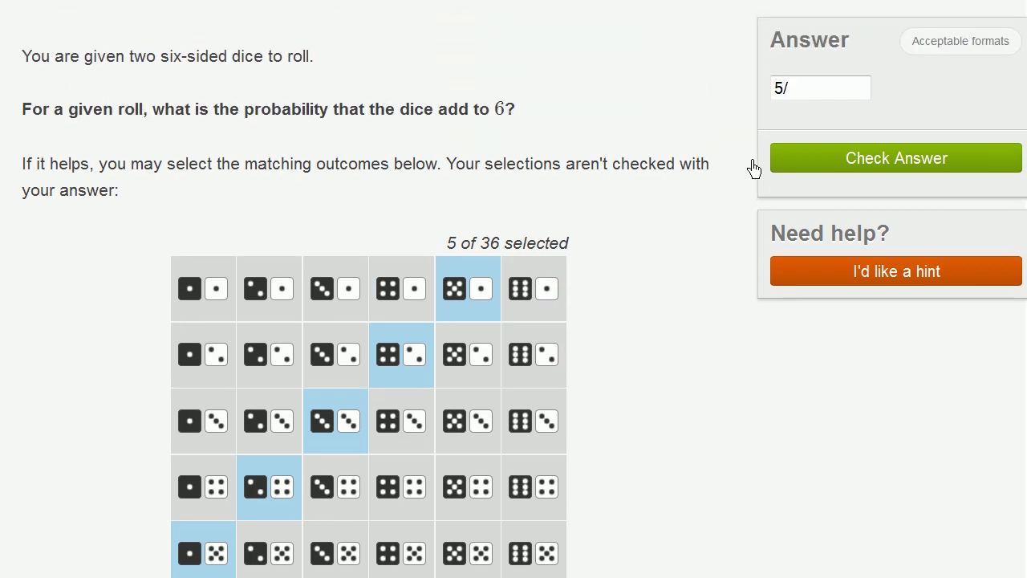
click(801, 100)
text(36)
click(828, 161)
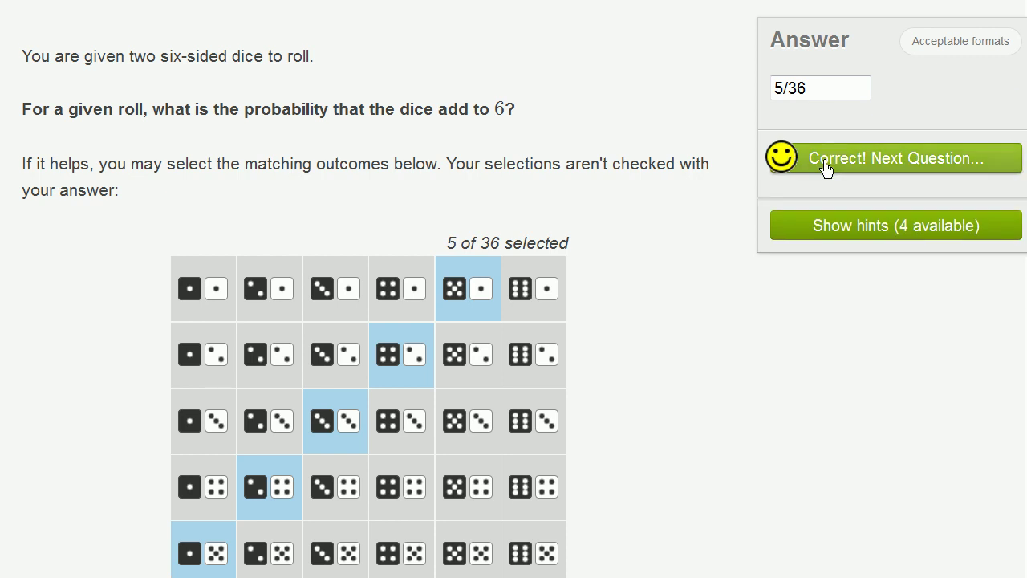
click(826, 166)
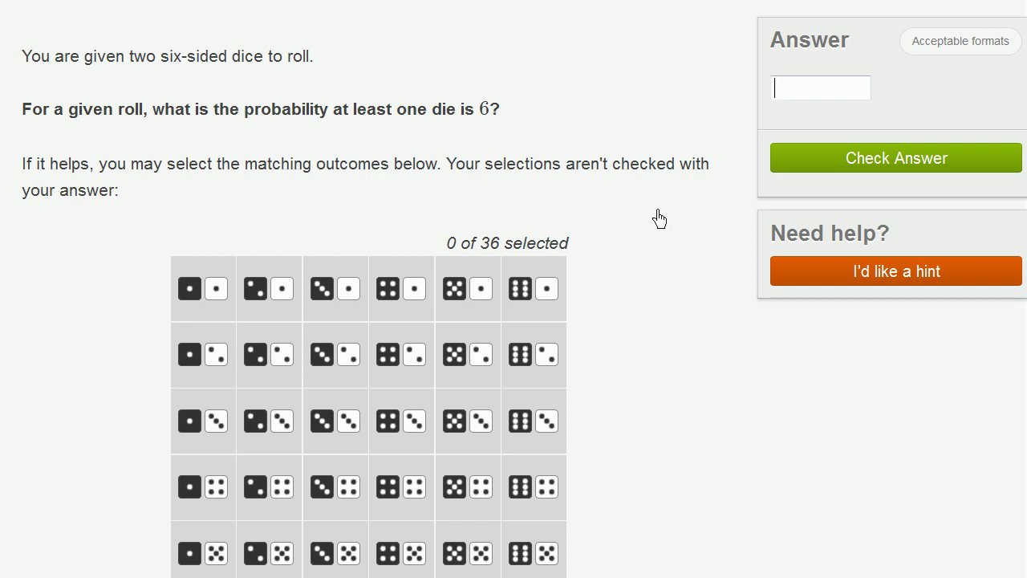
Mark all 11 outcomes containing a 6: the white-6 row and the black-6 column.
scroll(635, 298, down, 3)
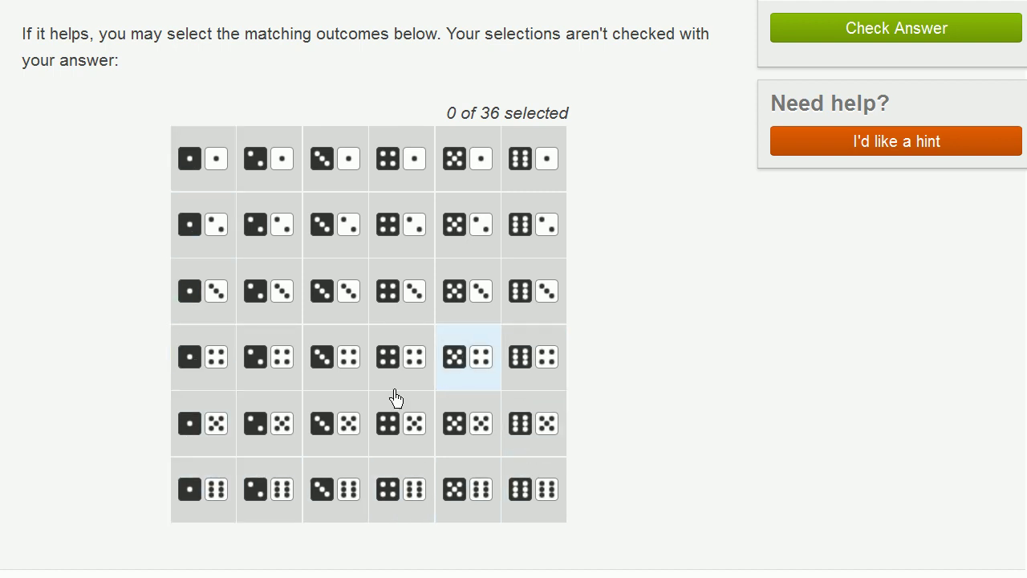
click(201, 500)
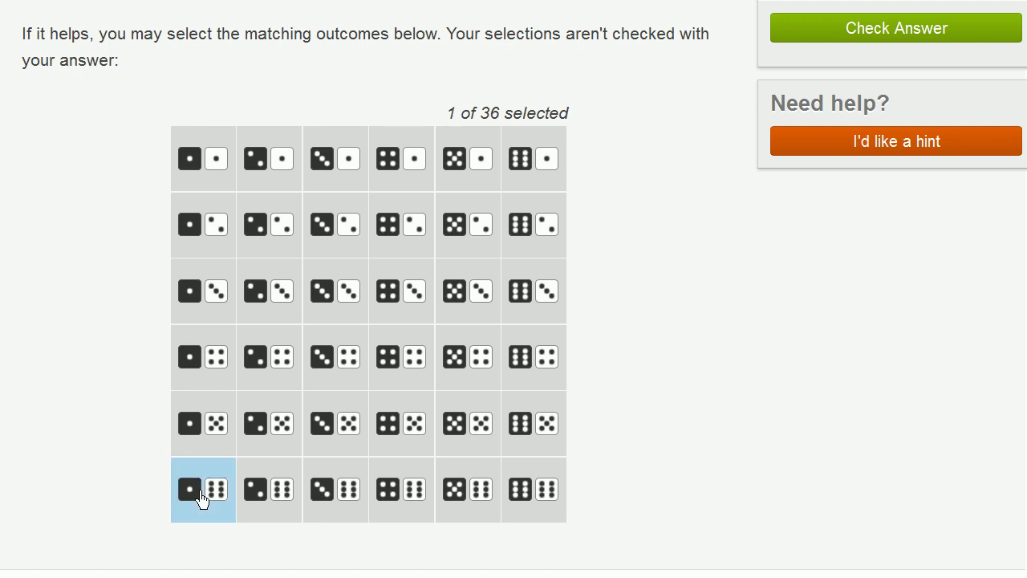
click(259, 500)
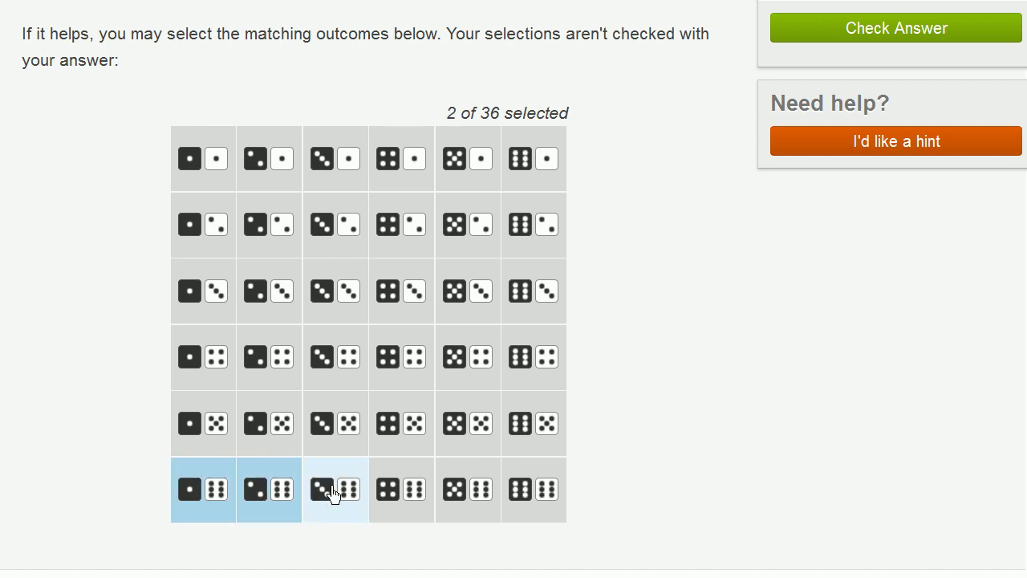
click(333, 493)
click(401, 493)
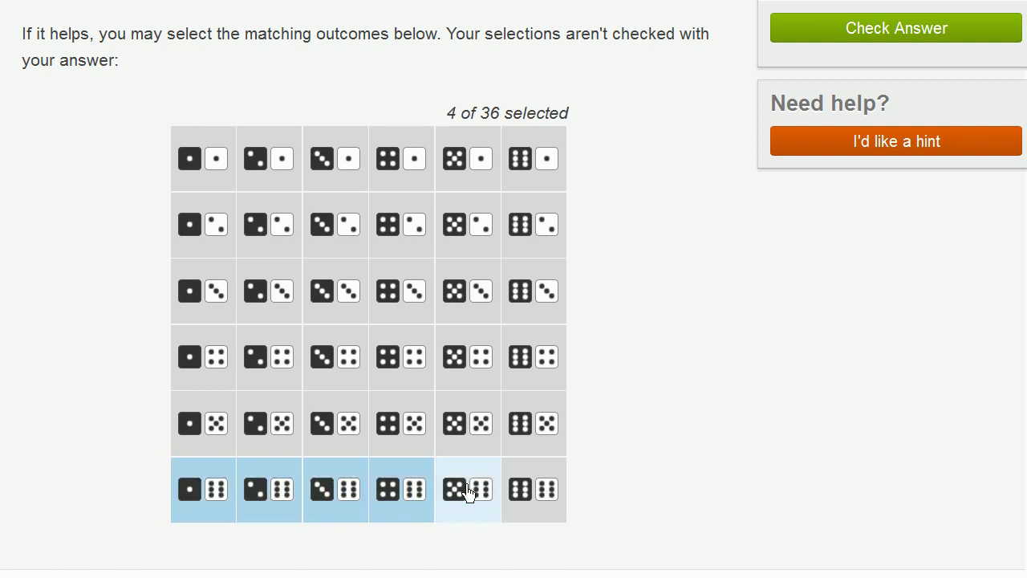
click(469, 491)
click(522, 490)
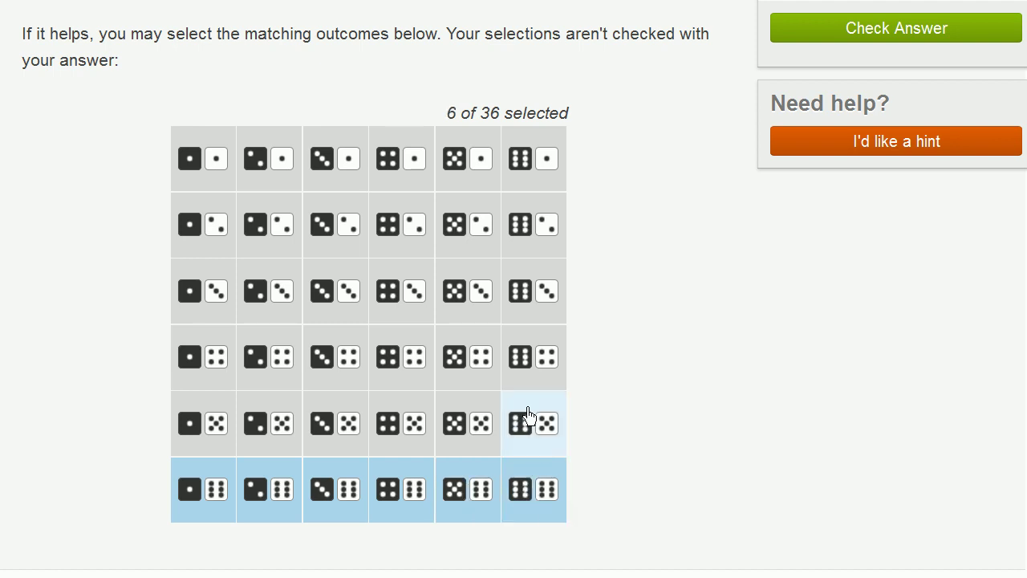
click(529, 415)
click(532, 361)
click(526, 307)
click(524, 215)
click(520, 178)
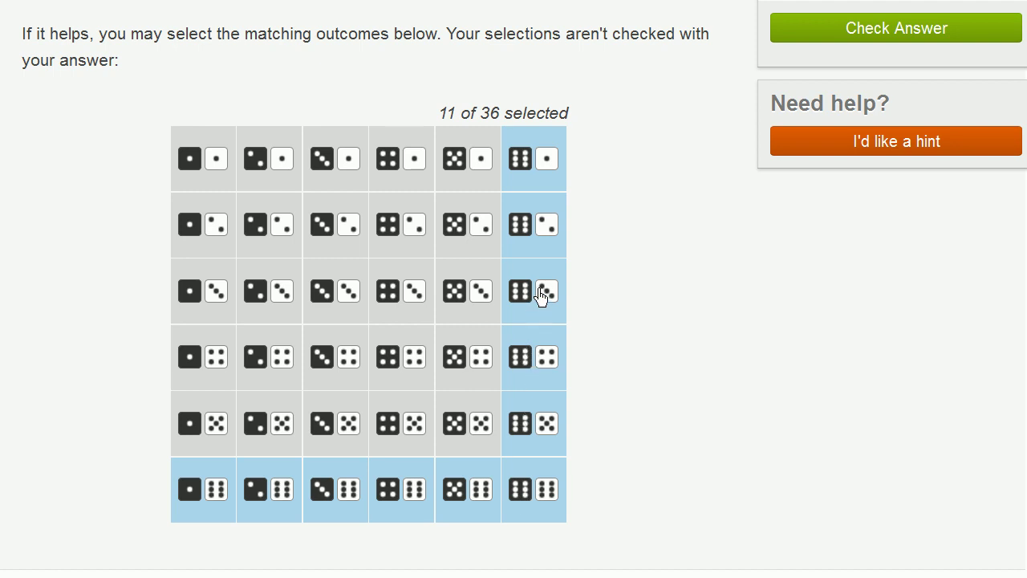
Submit 11/36 as the probability that at least one die shows 6.
scroll(578, 211, up, 2)
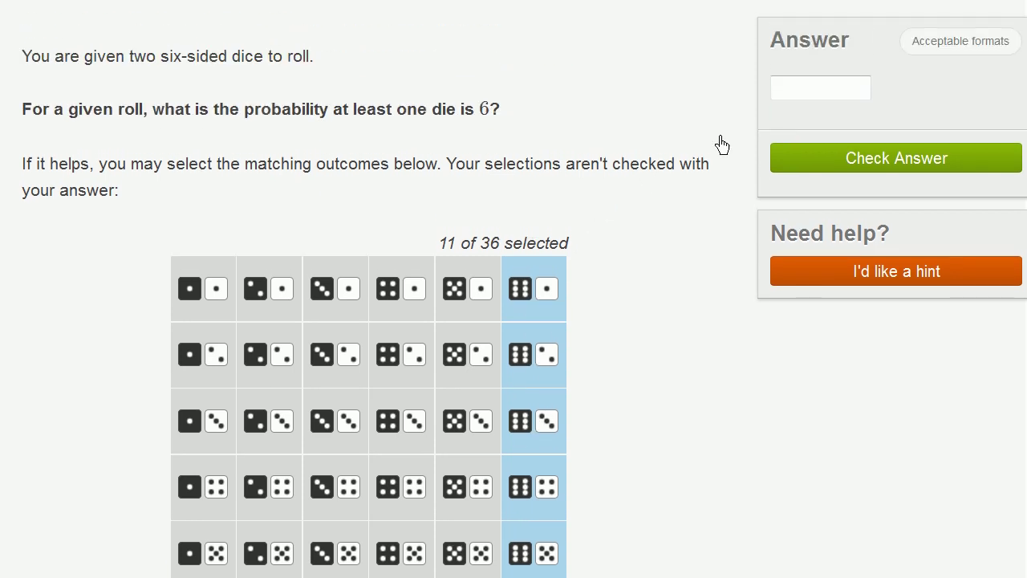
click(800, 92)
scroll(622, 301, up, 2)
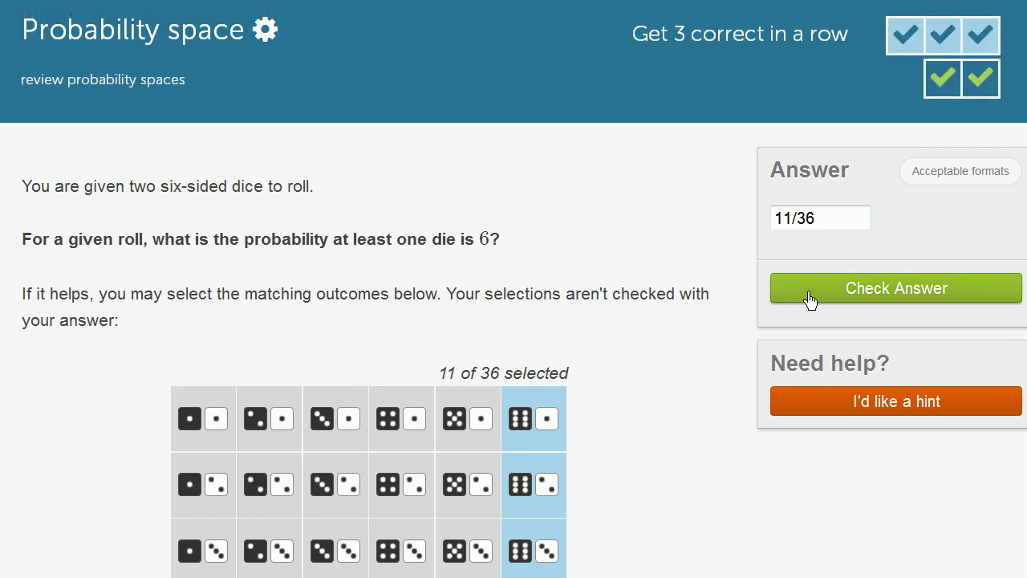
click(810, 300)
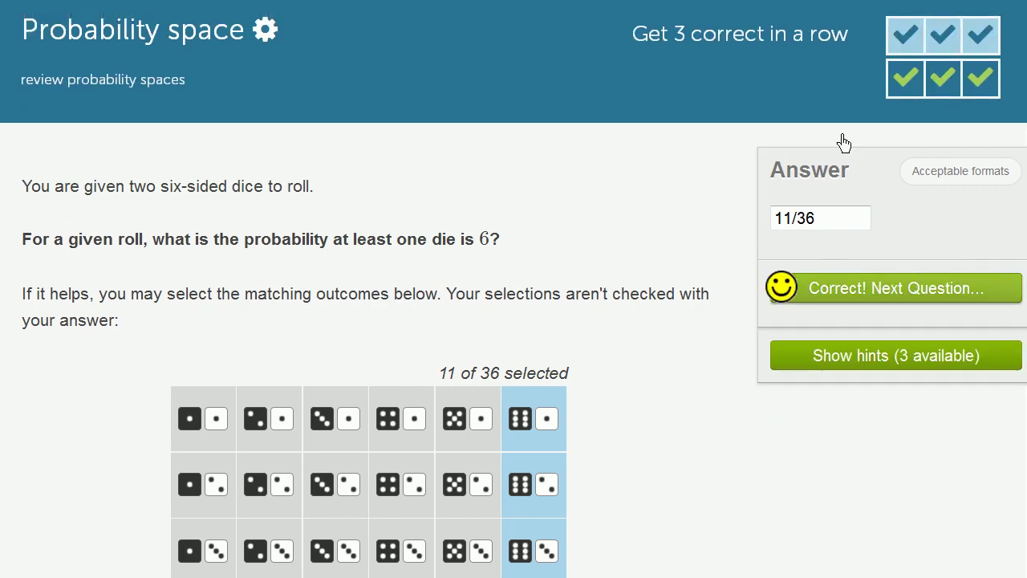